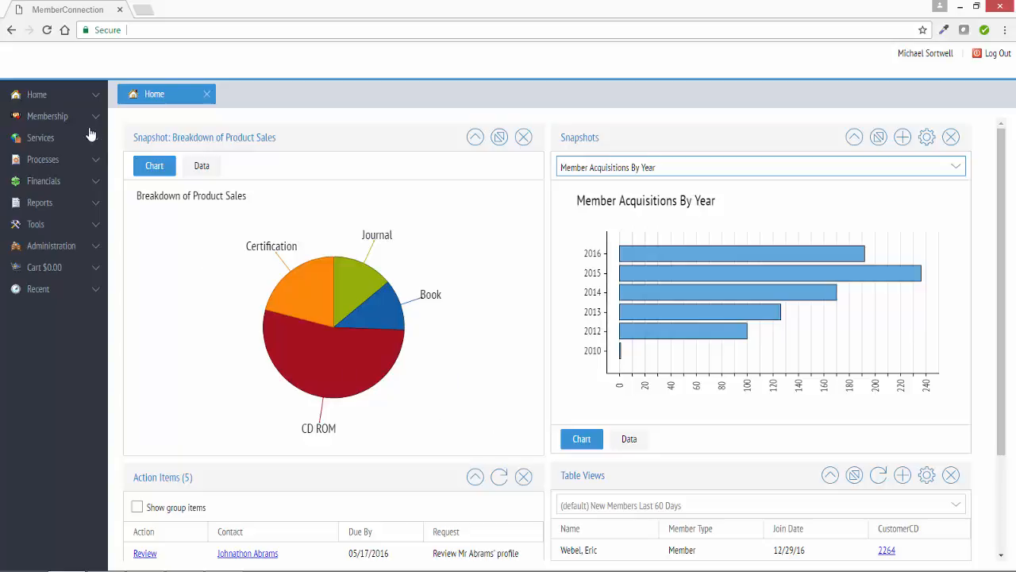
- Open the People search and launch Power Search
mouse_move(81, 127)
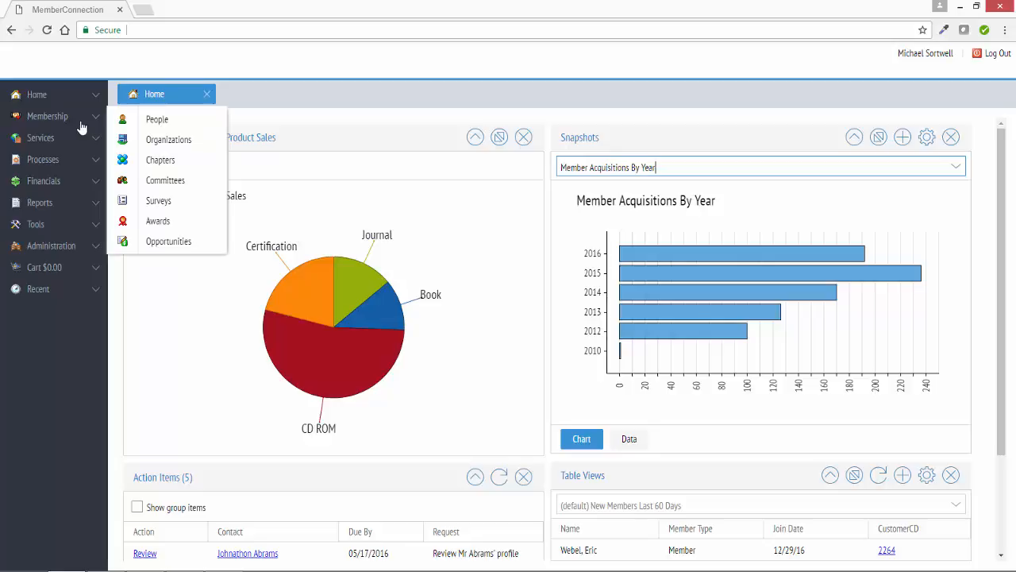
click(150, 124)
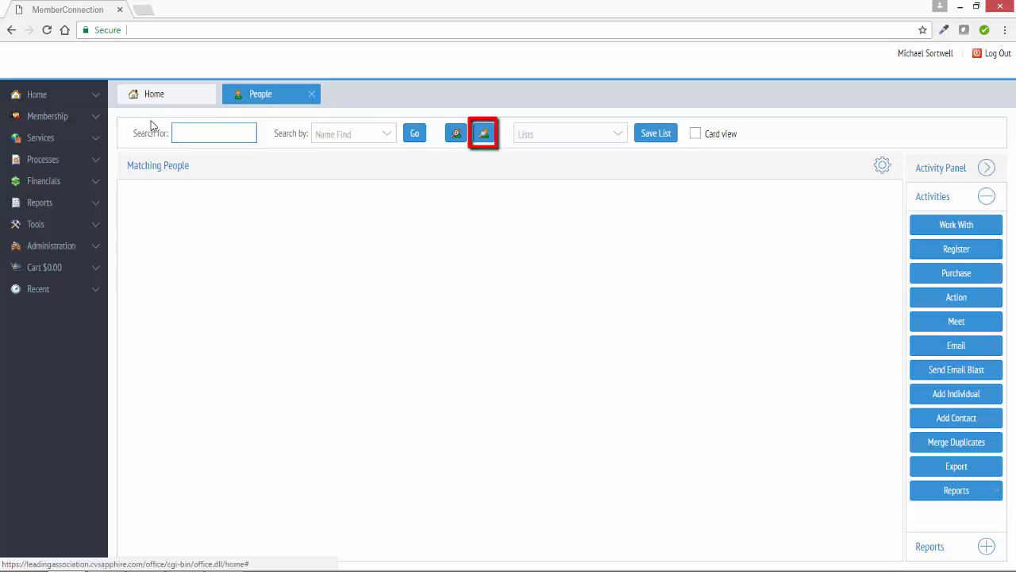
click(486, 133)
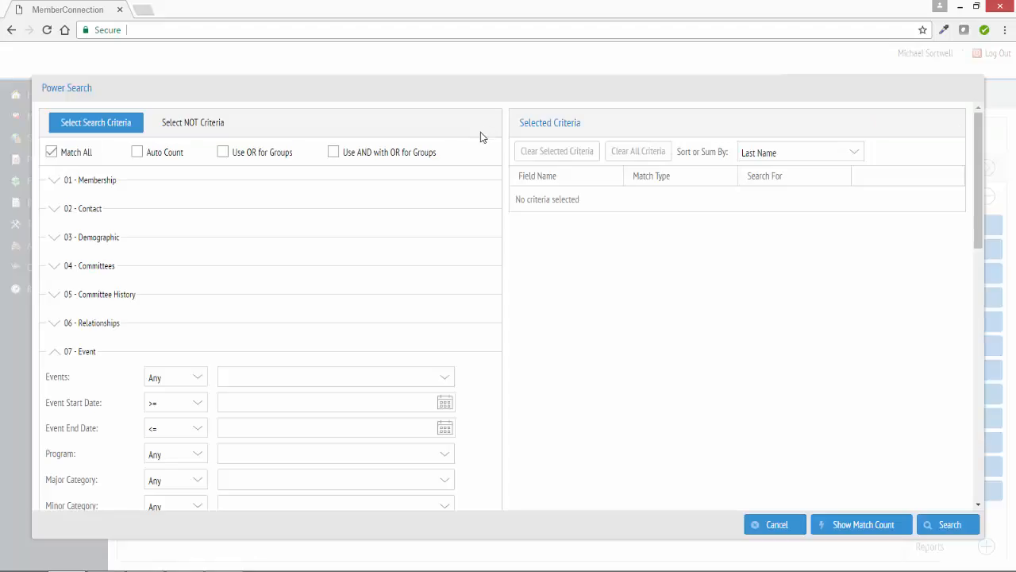
- Add a Membership criterion with Member? checked so only members match
click(57, 355)
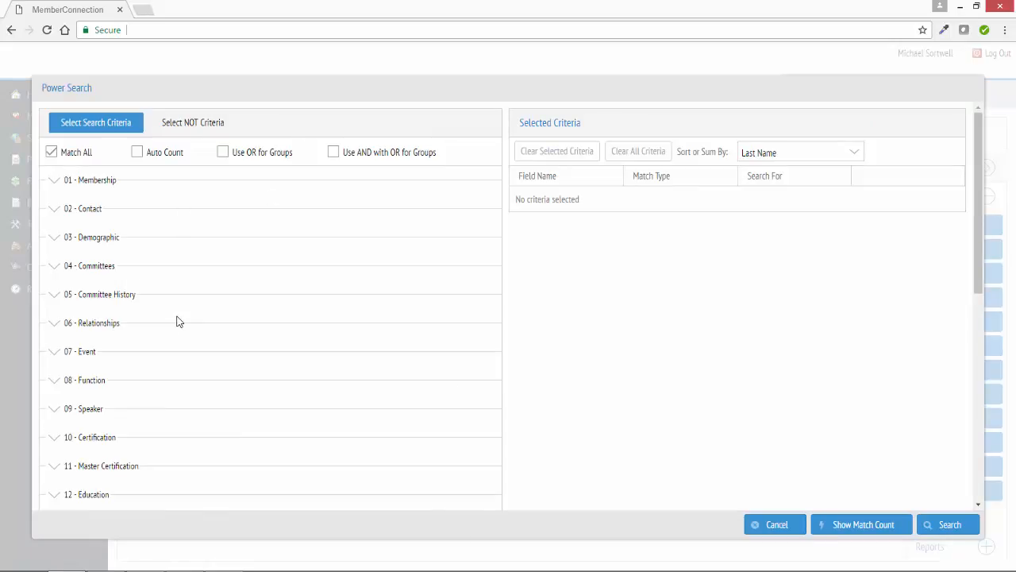
scroll(179, 322, down, 3)
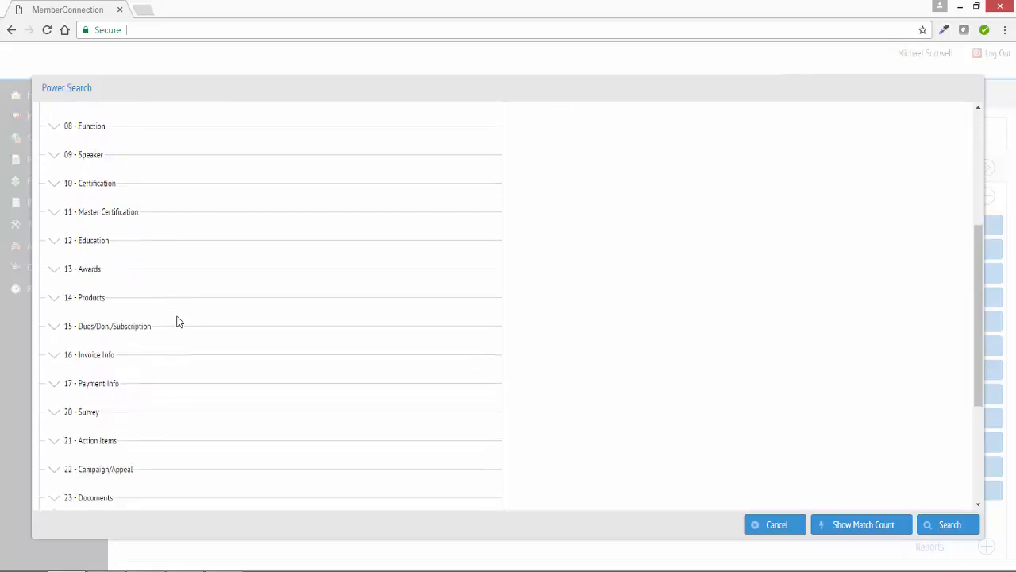
scroll(178, 322, down, 2)
scroll(179, 321, up, 3)
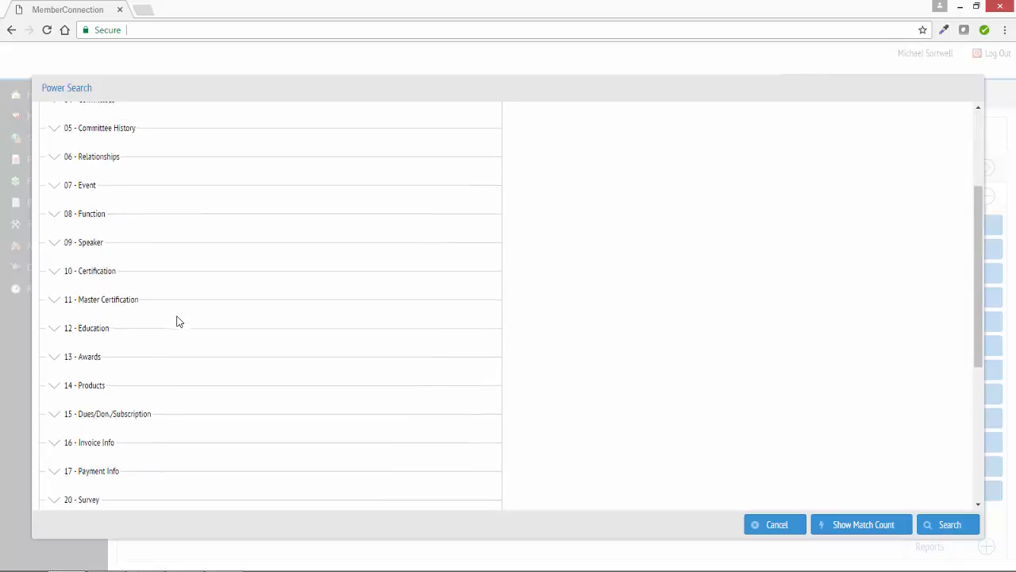
scroll(179, 322, up, 3)
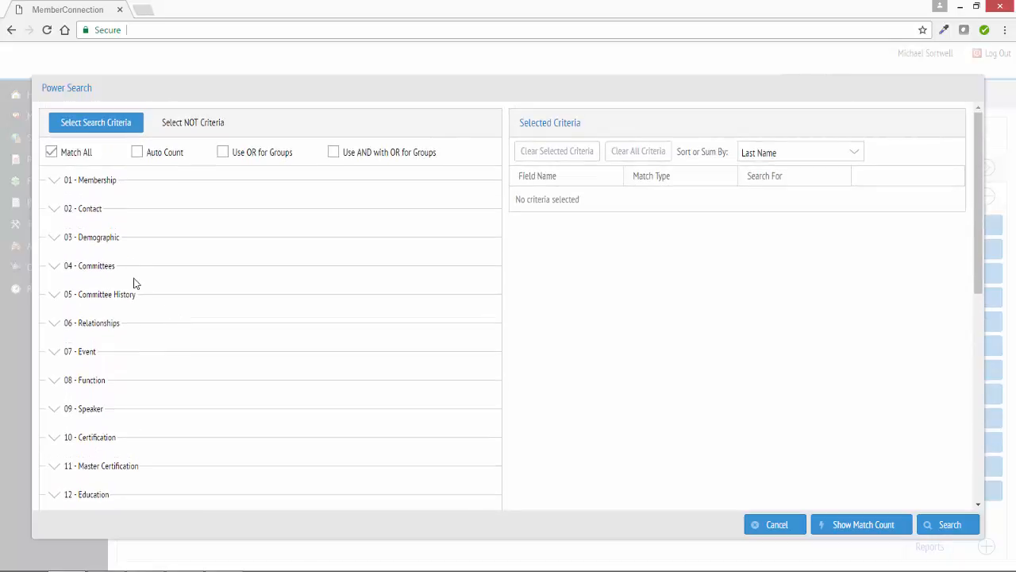
click(54, 182)
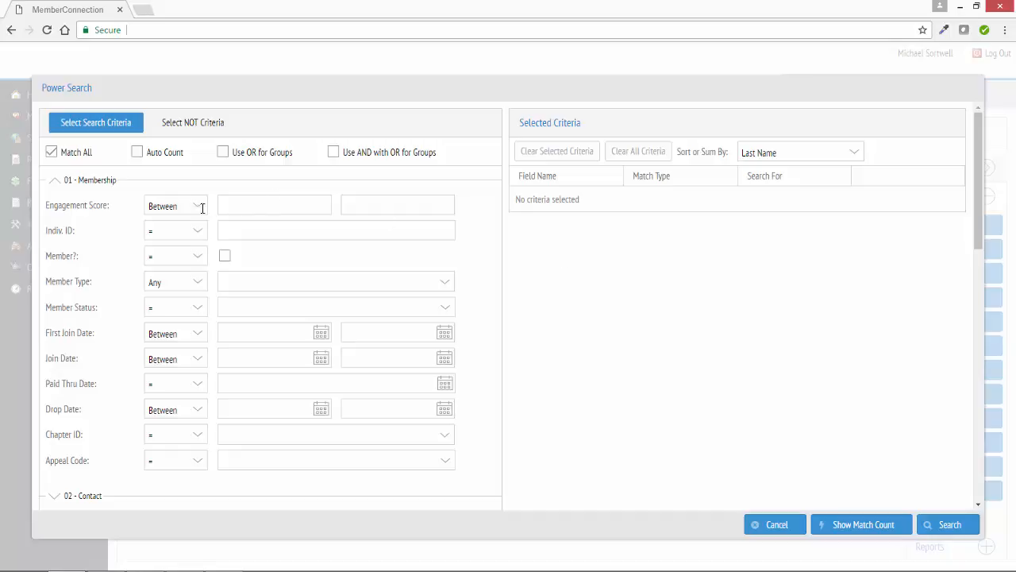
click(224, 256)
click(55, 182)
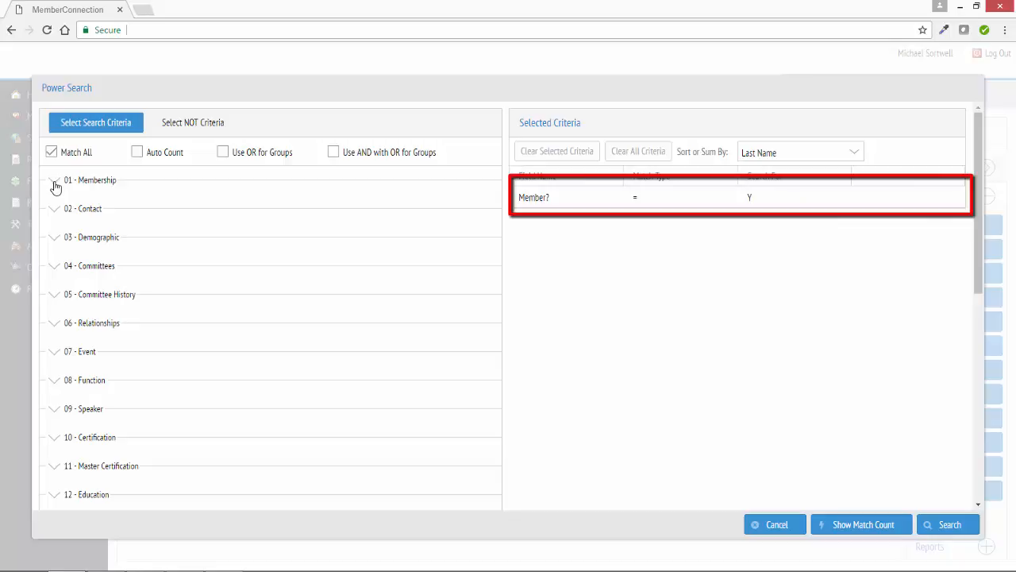
- Add a Contact criterion setting State to CO Colorado
click(56, 212)
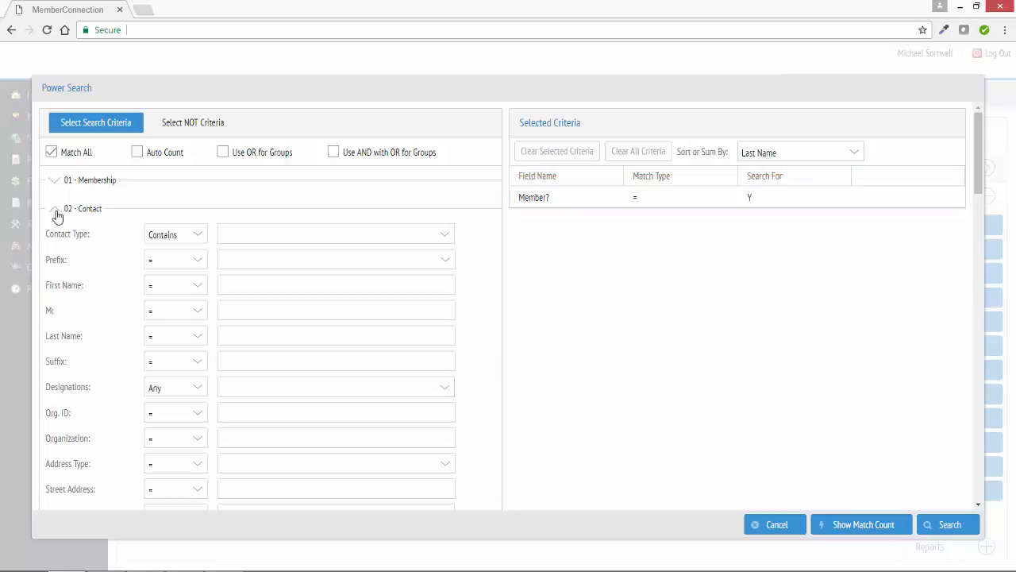
scroll(136, 286, down, 3)
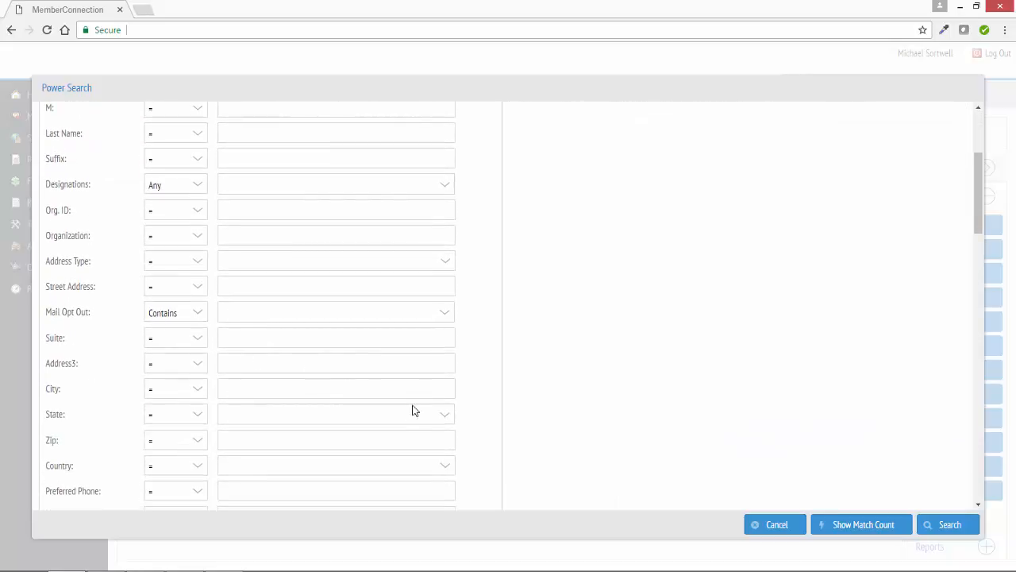
click(447, 420)
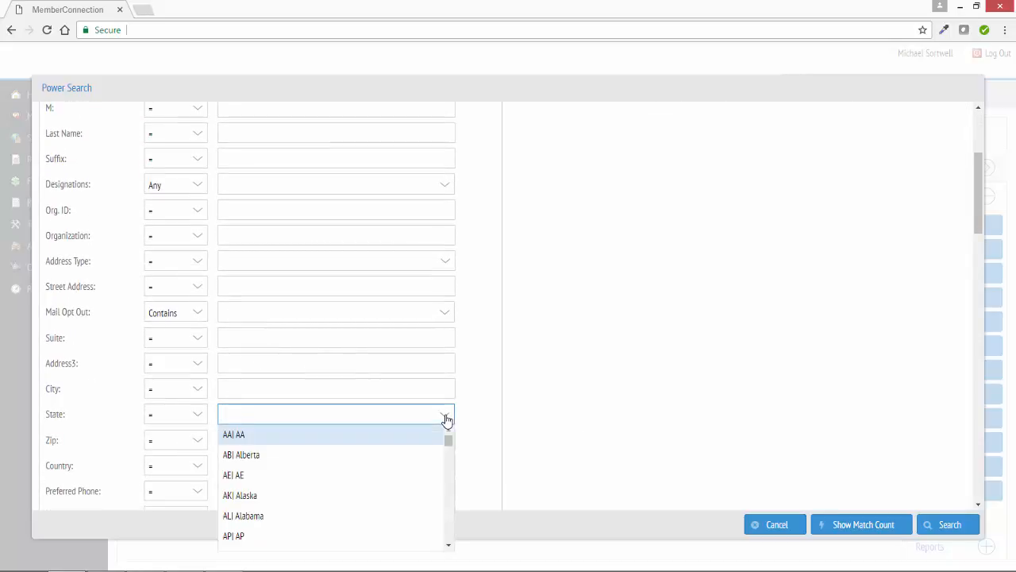
text(co)
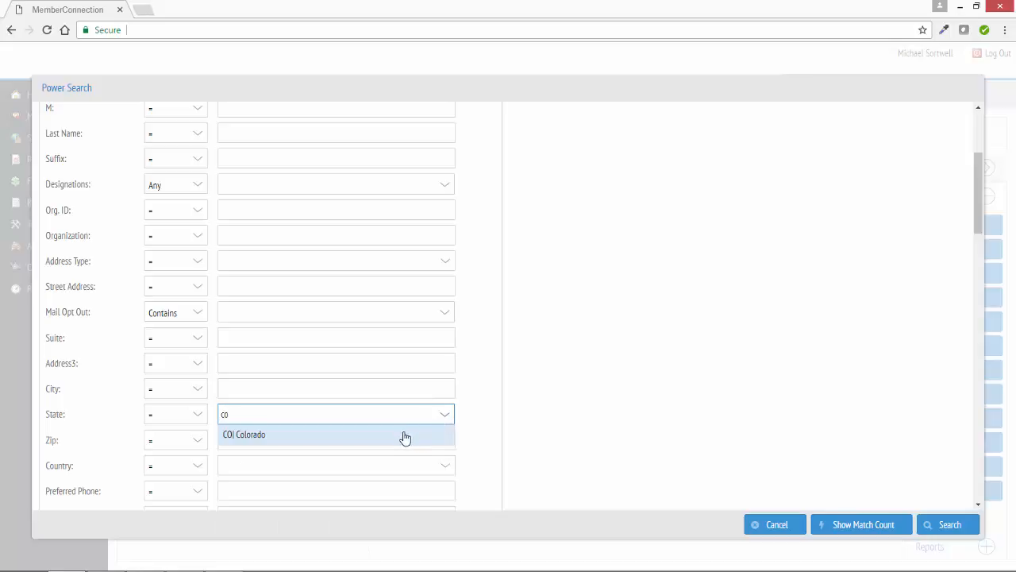
click(409, 435)
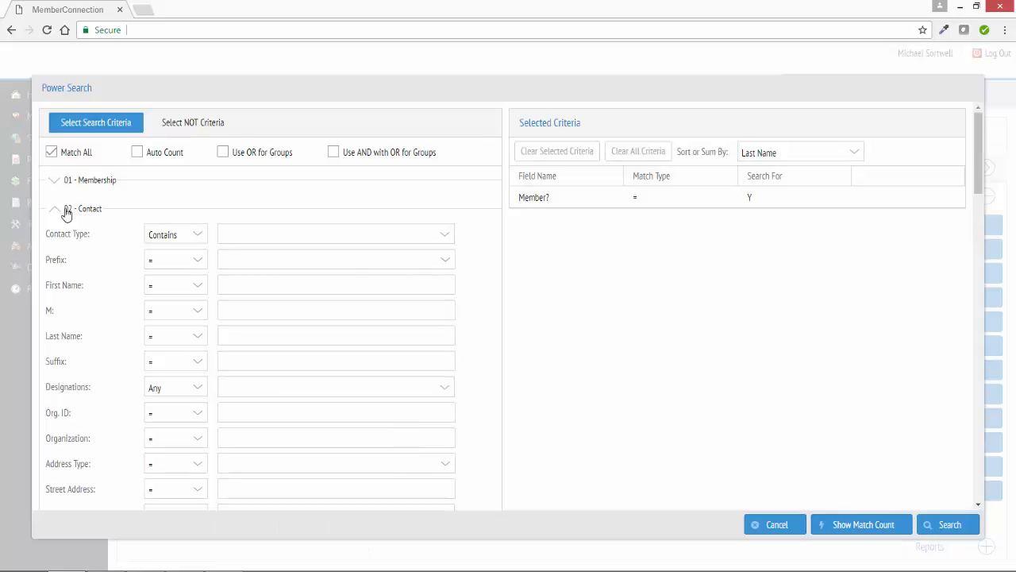
click(57, 213)
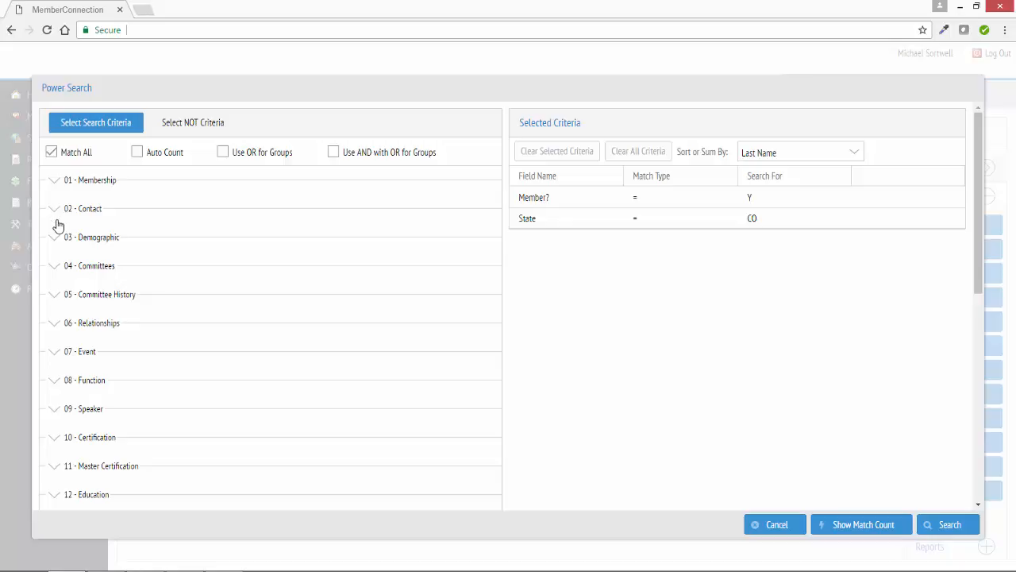
- Add an Event criterion selecting the LA-TRENDS event
click(57, 354)
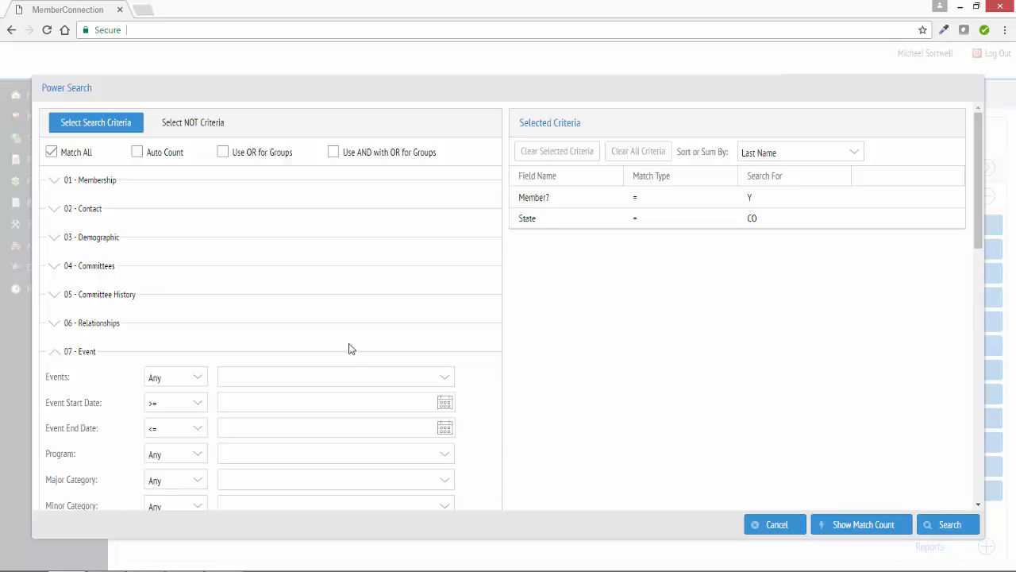
click(443, 376)
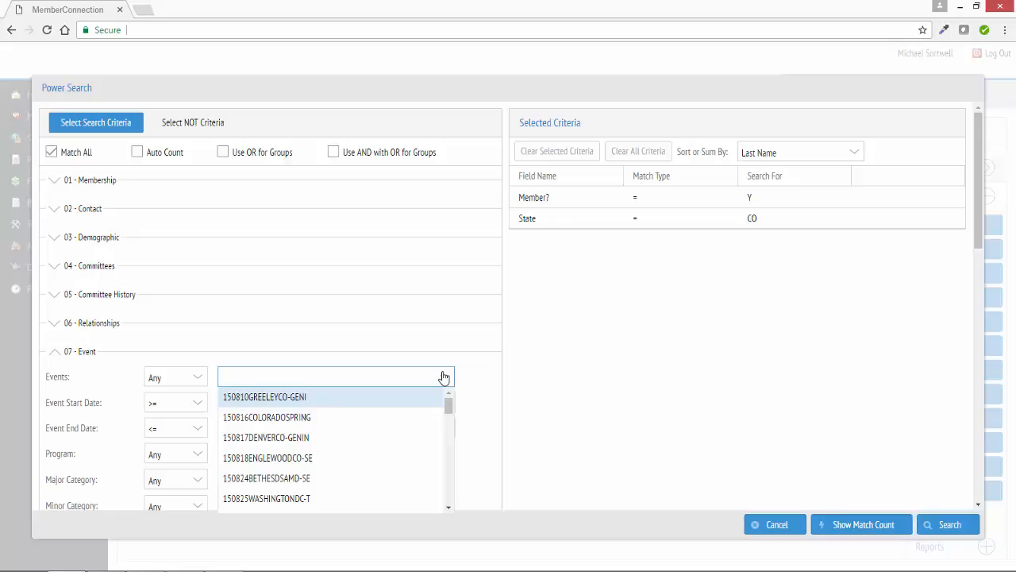
text(la)
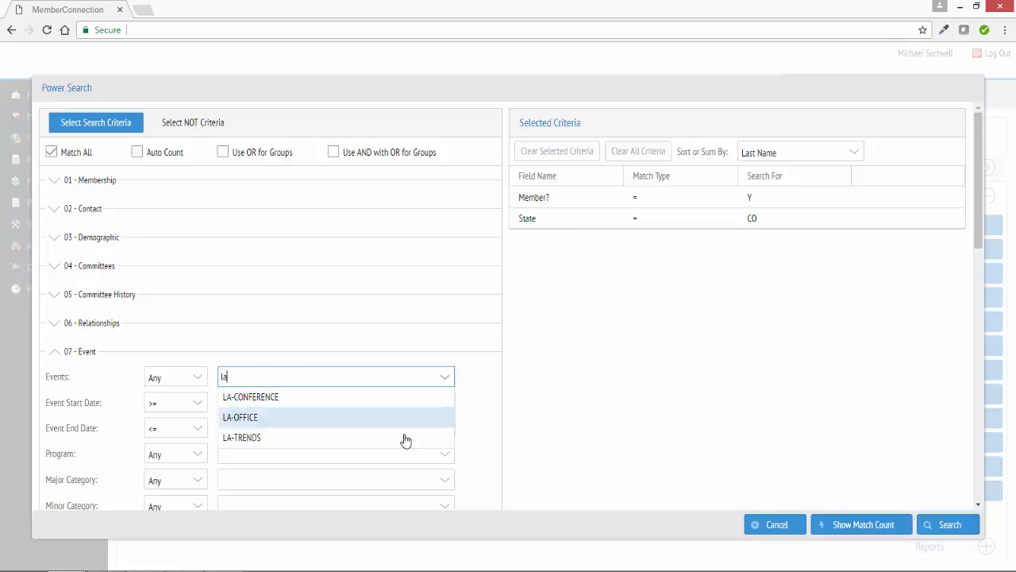
click(405, 439)
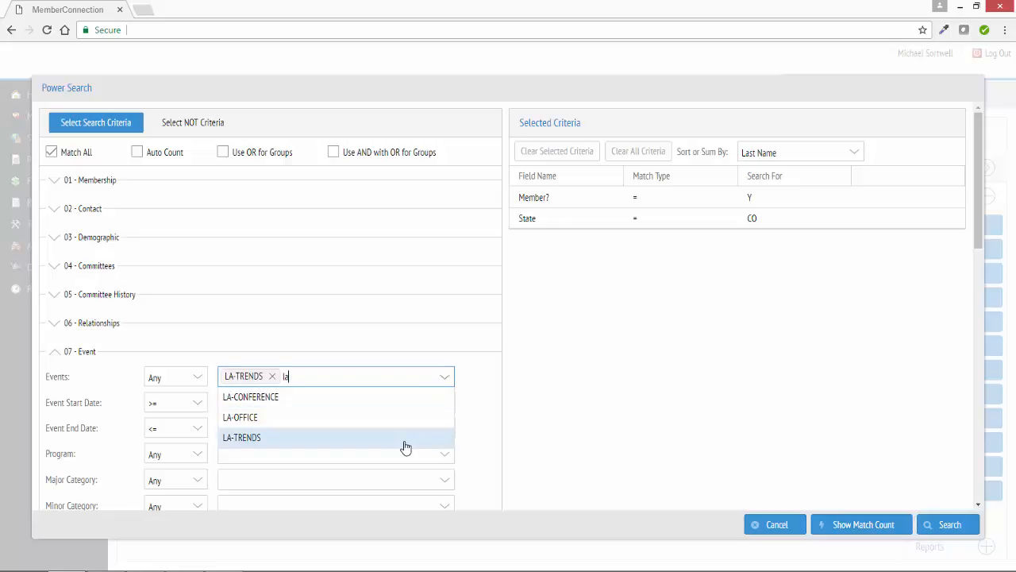
click(584, 341)
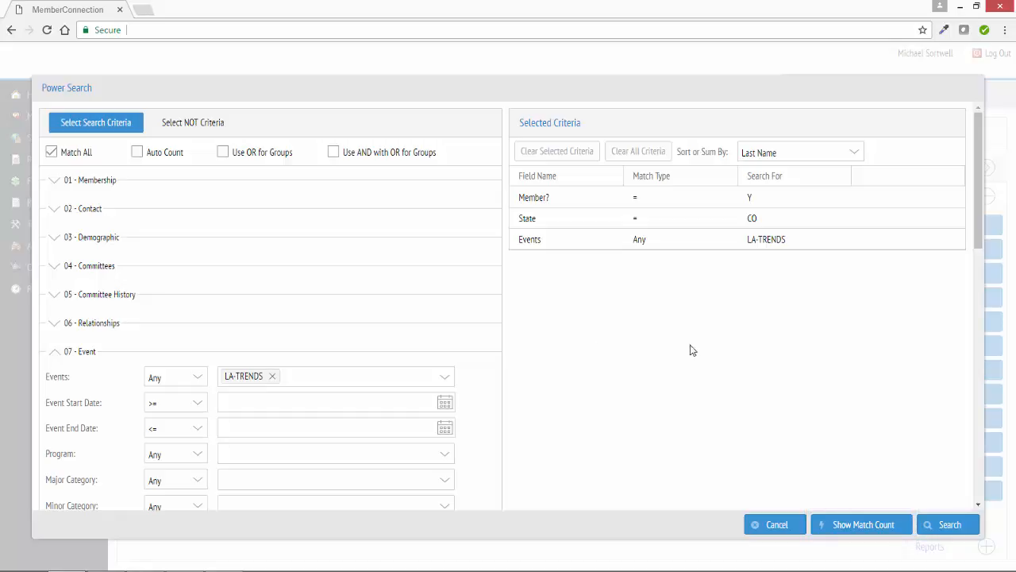
- Show the match count and run the search with the current criteria
click(848, 526)
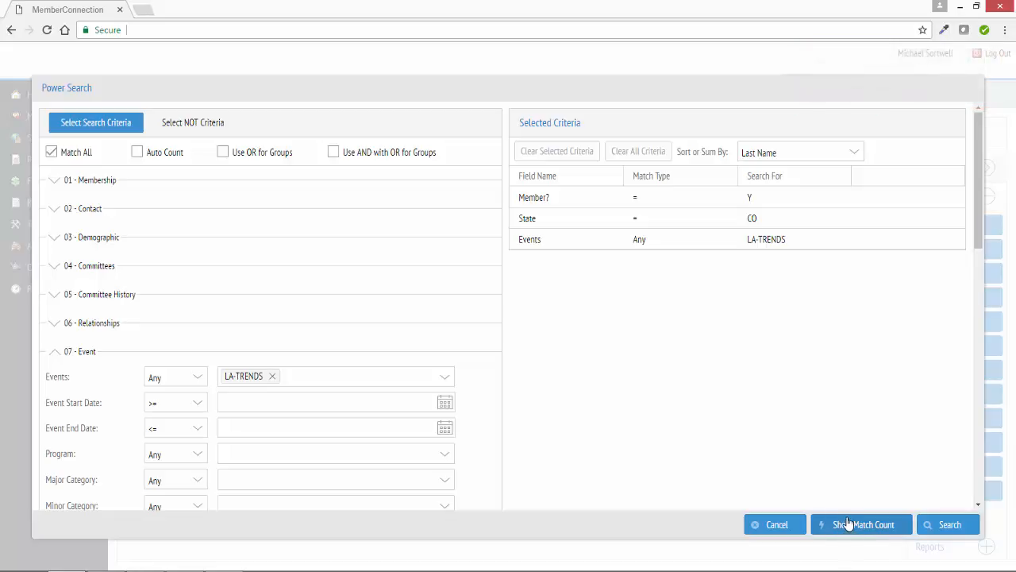
click(953, 526)
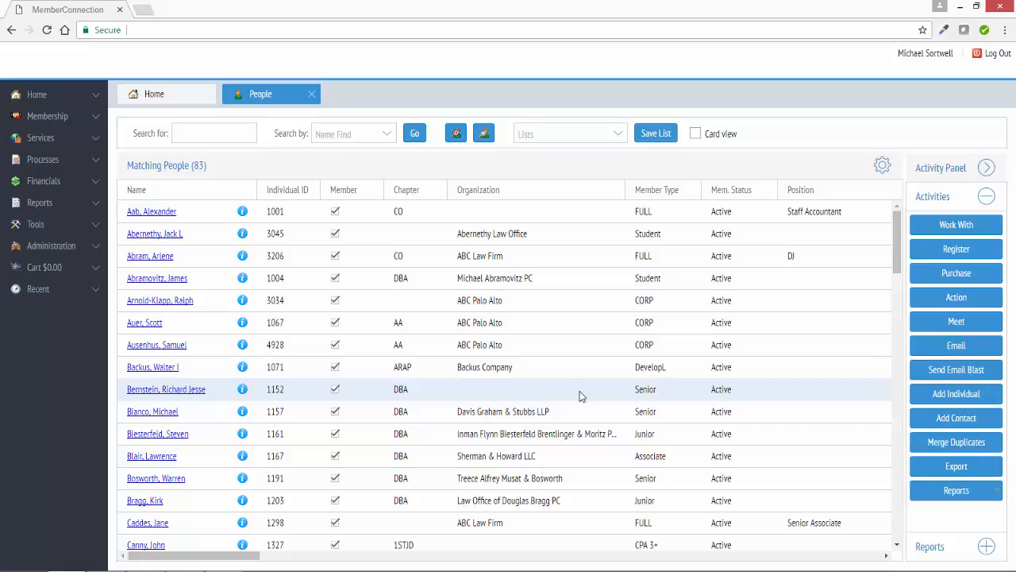
- Reopen Power Search and clear the selected Events criterion
click(483, 134)
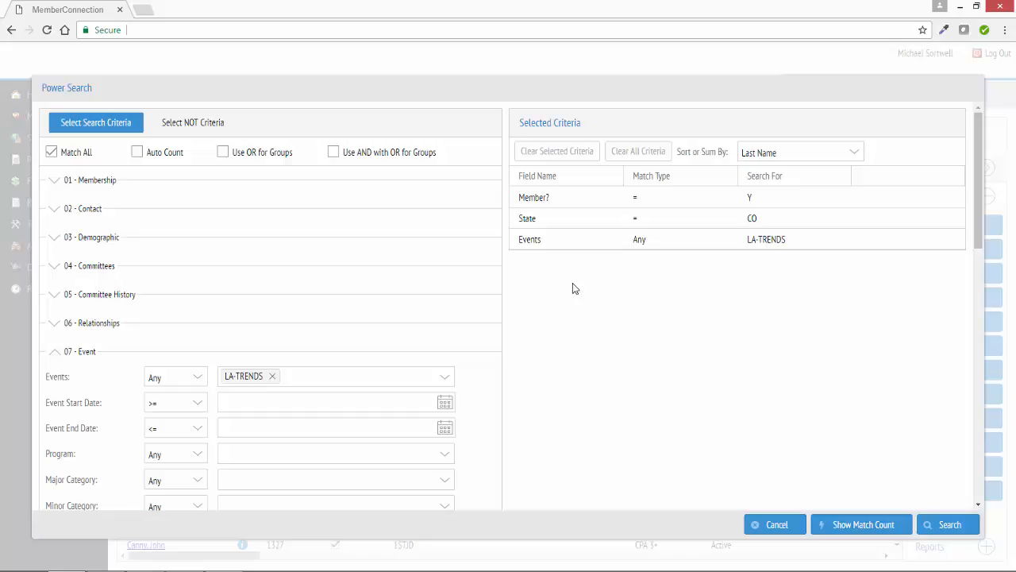
click(575, 242)
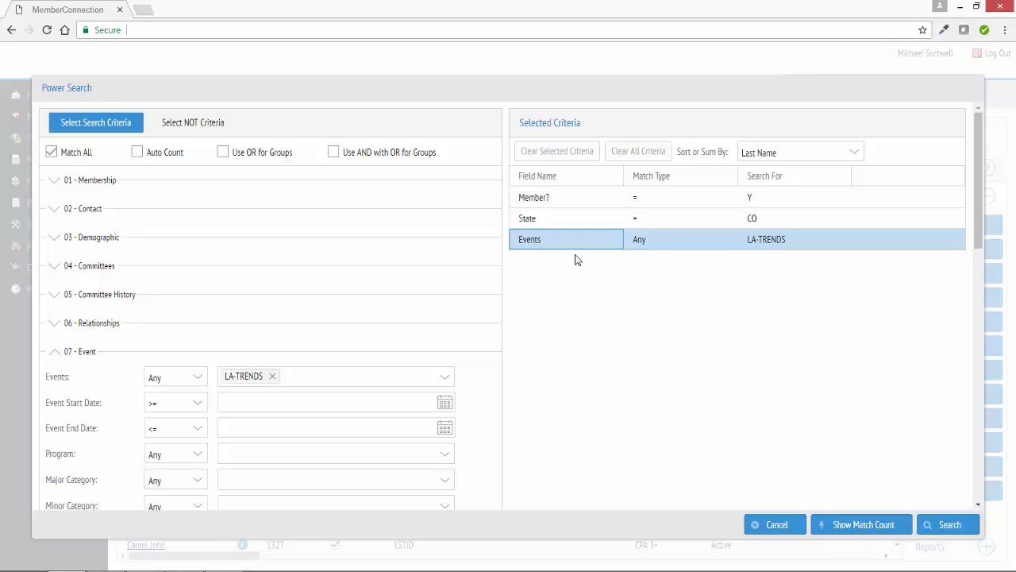
click(579, 152)
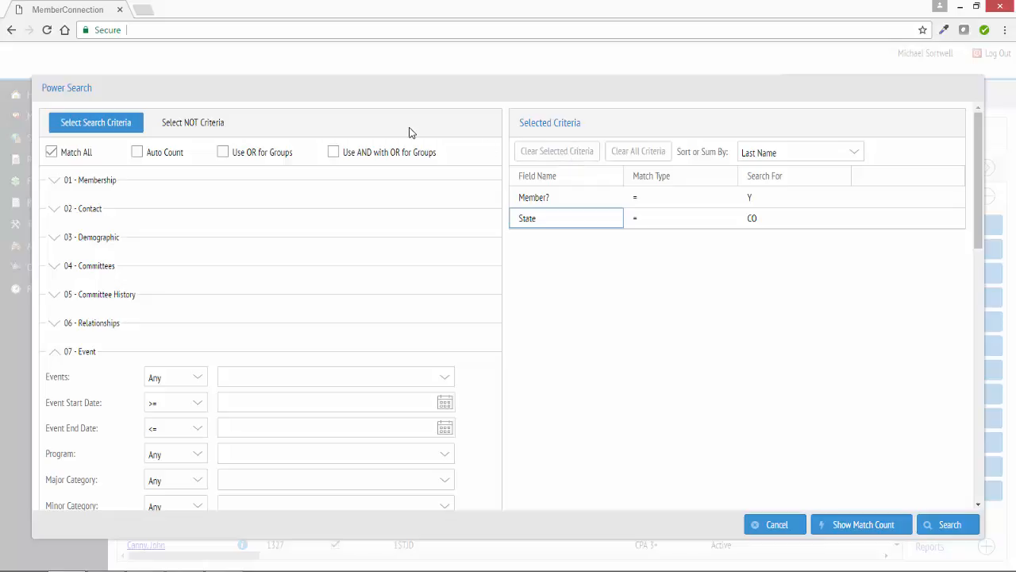
- Switch to NOT criteria and choose the Event category
click(215, 129)
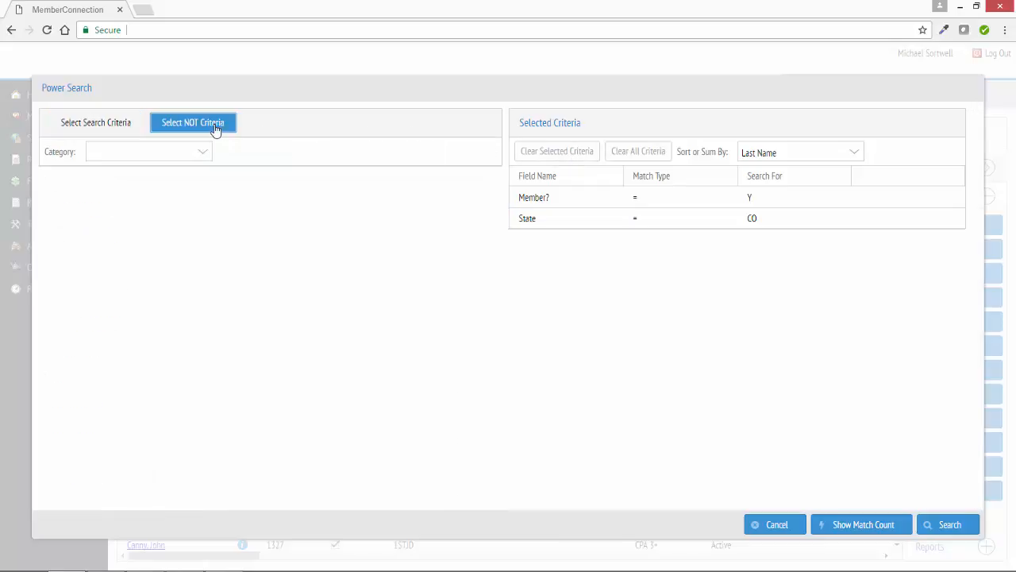
click(205, 153)
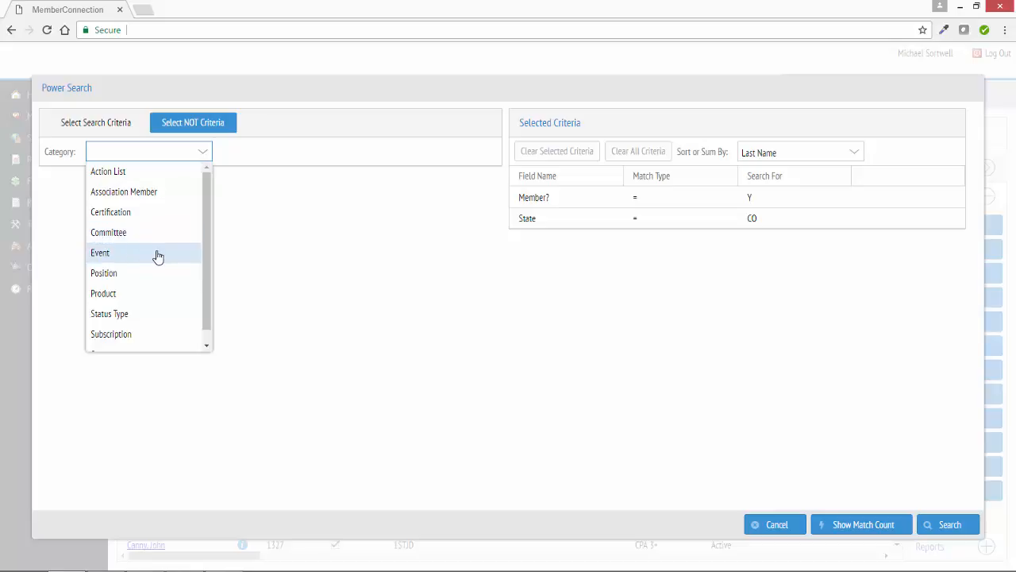
scroll(158, 248, down, 1)
scroll(156, 250, down, 1)
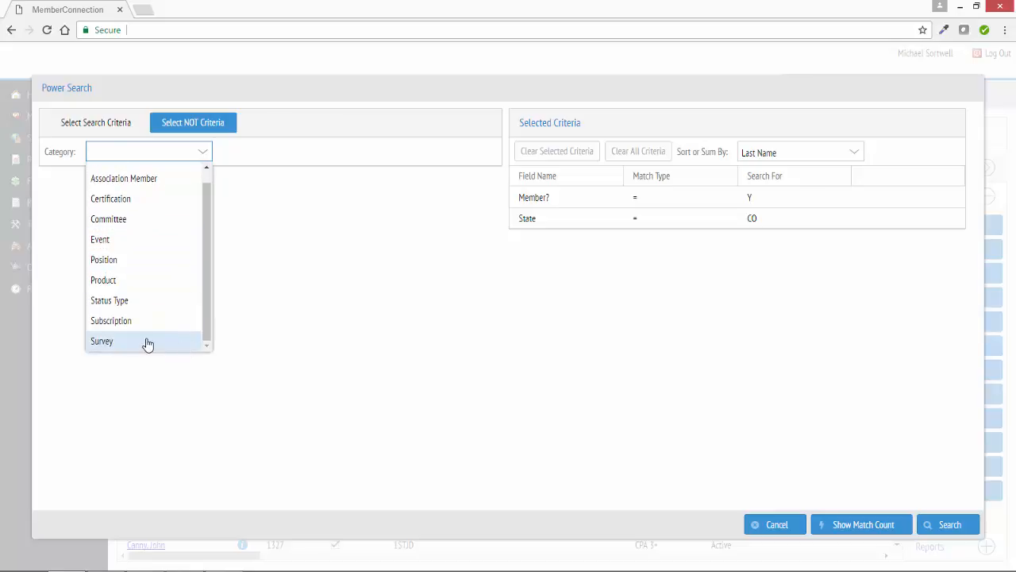
click(146, 242)
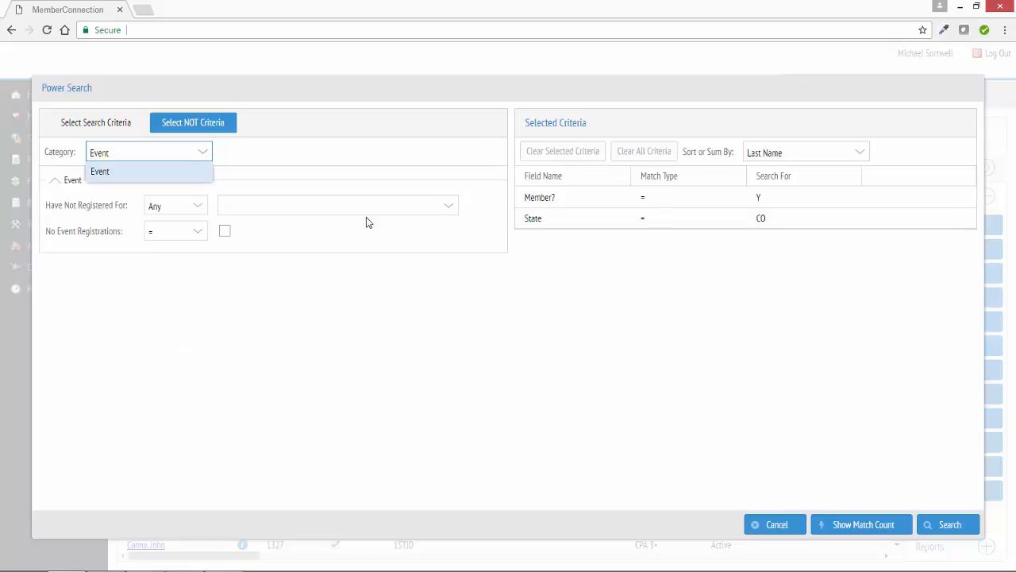
- Set Have Not Registered For to LA-TRENDS and run the search
click(447, 213)
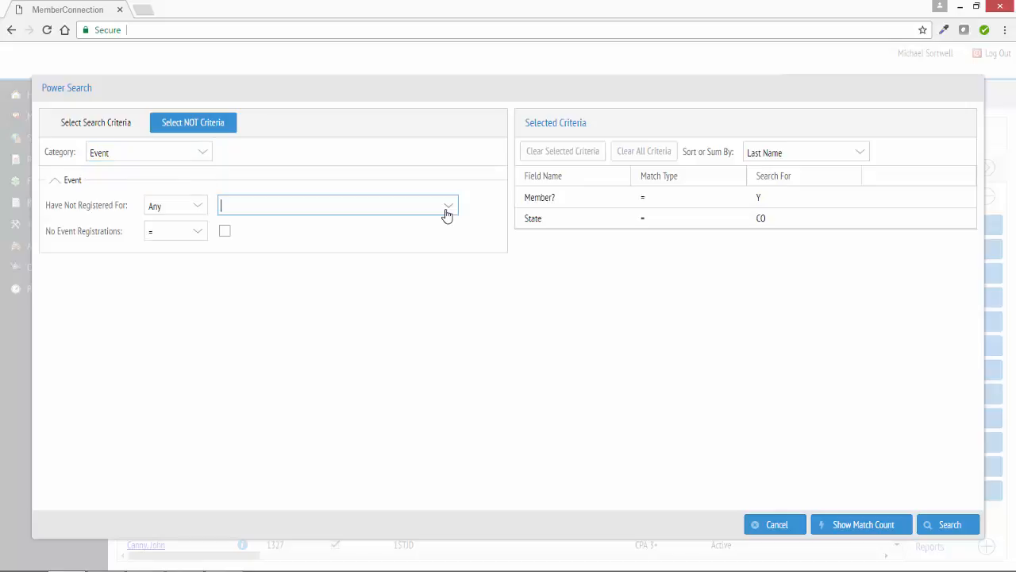
text(la)
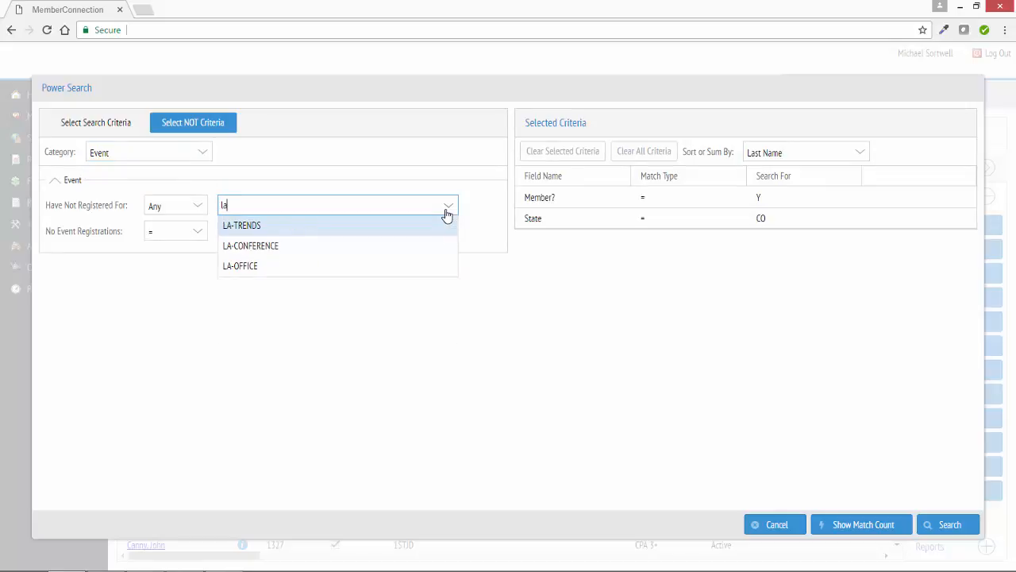
click(352, 228)
click(584, 277)
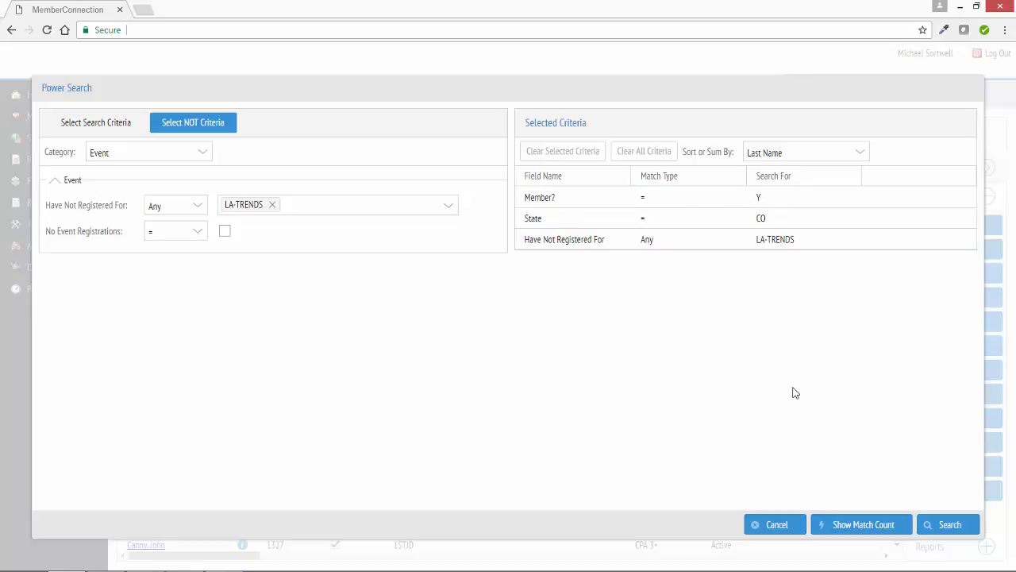
click(941, 525)
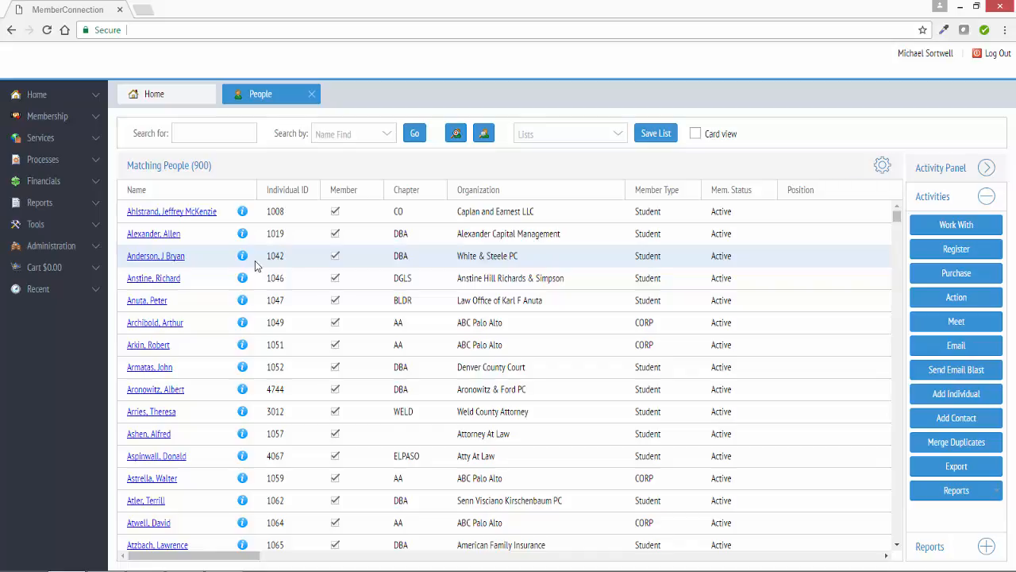
- Save the current 900 search results as a list named Conference Marketing
click(656, 135)
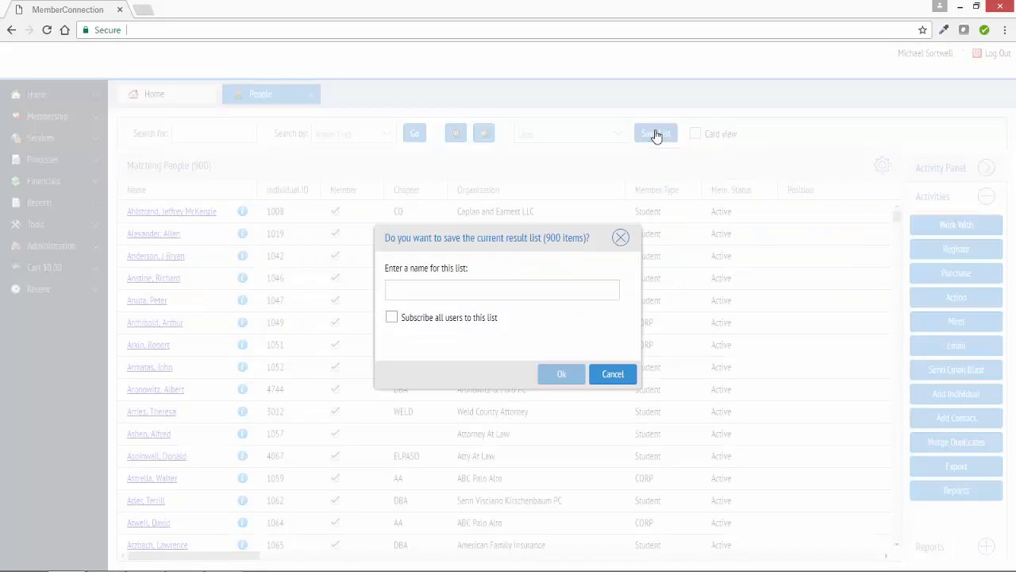
click(522, 287)
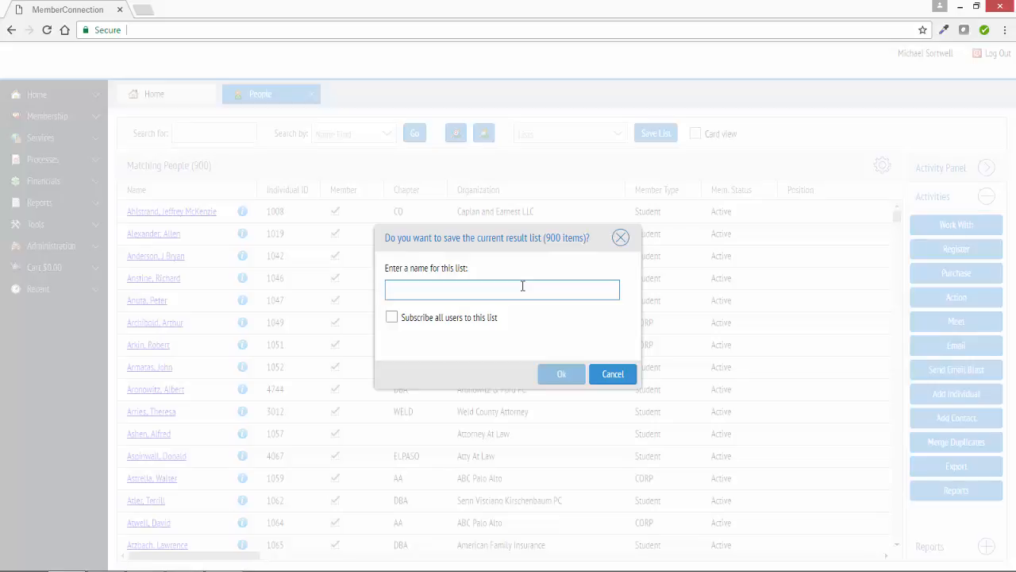
text(Confere)
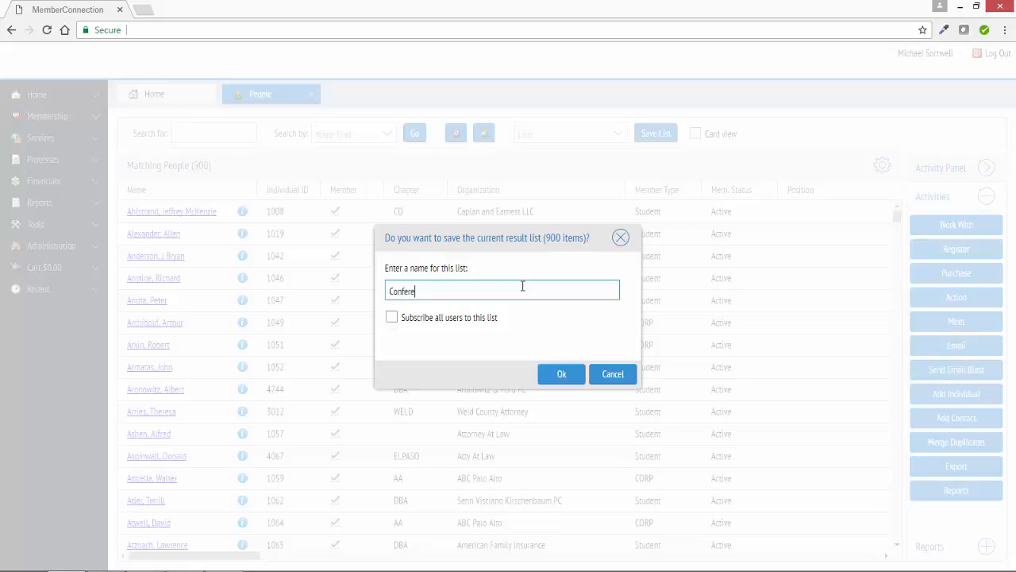
text(nce Marketing List)
click(556, 375)
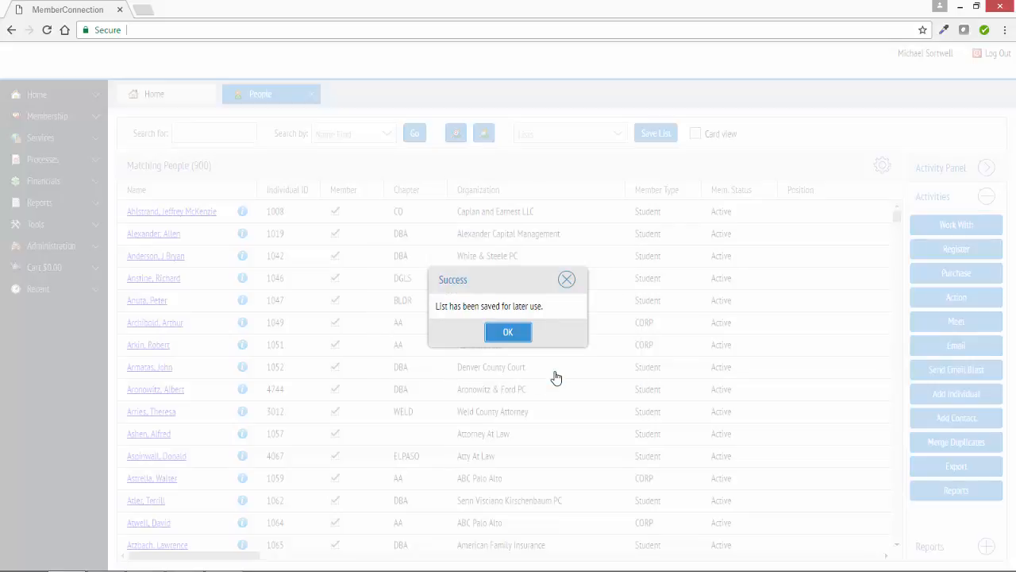
click(521, 333)
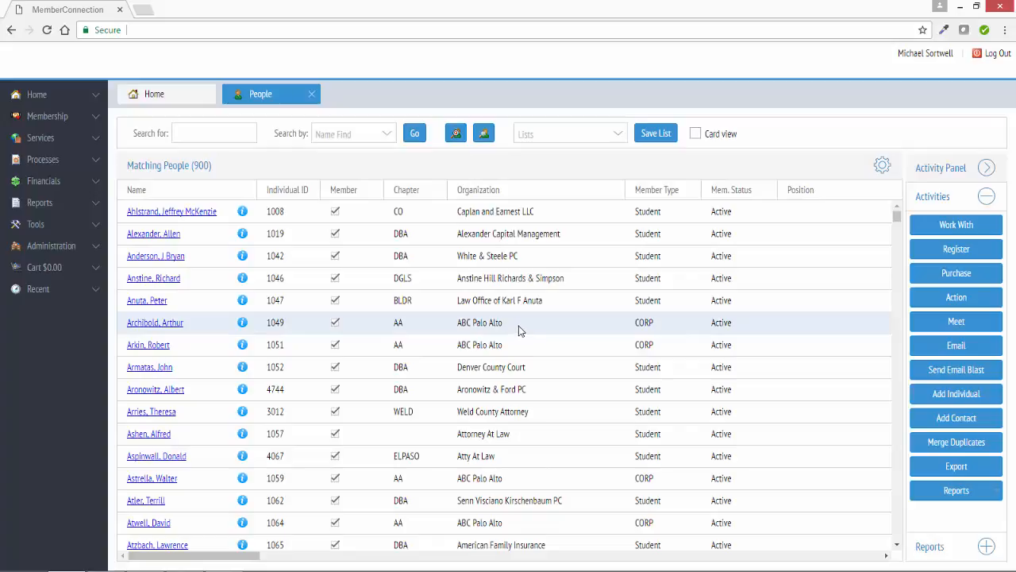
- Load the saved Colorado list, then switch to the saved Conference Marketing list
click(617, 141)
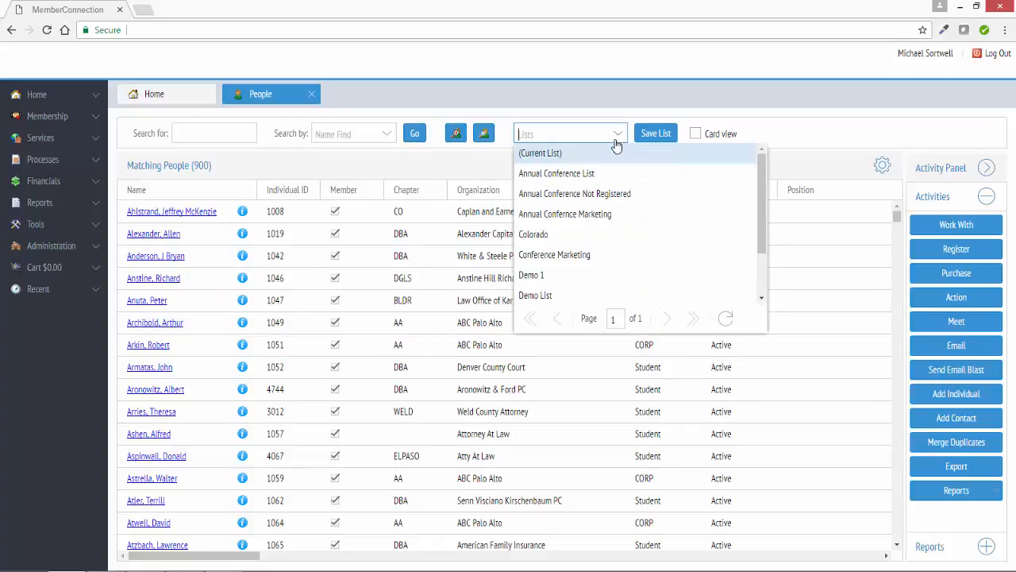
click(596, 235)
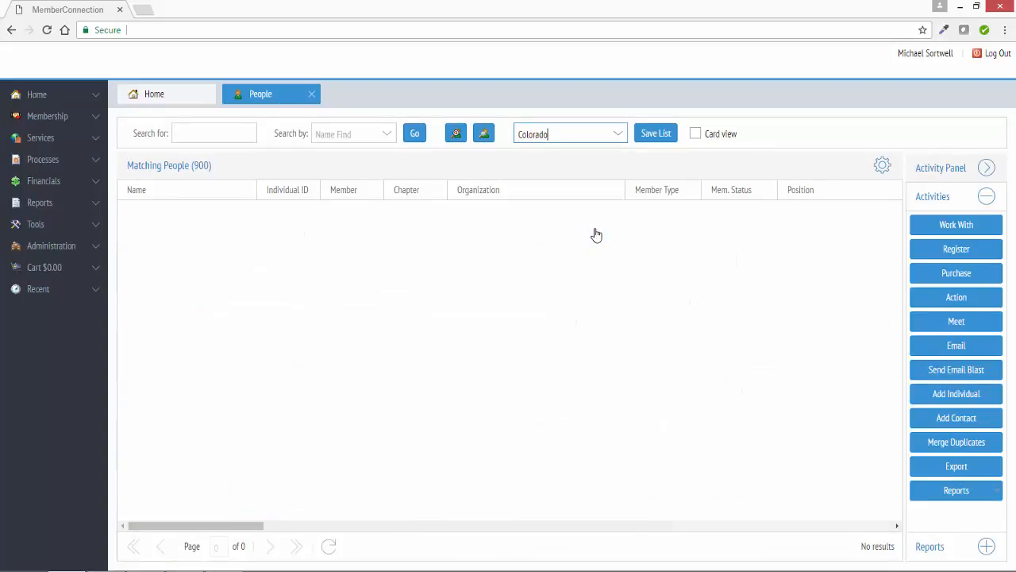
click(621, 135)
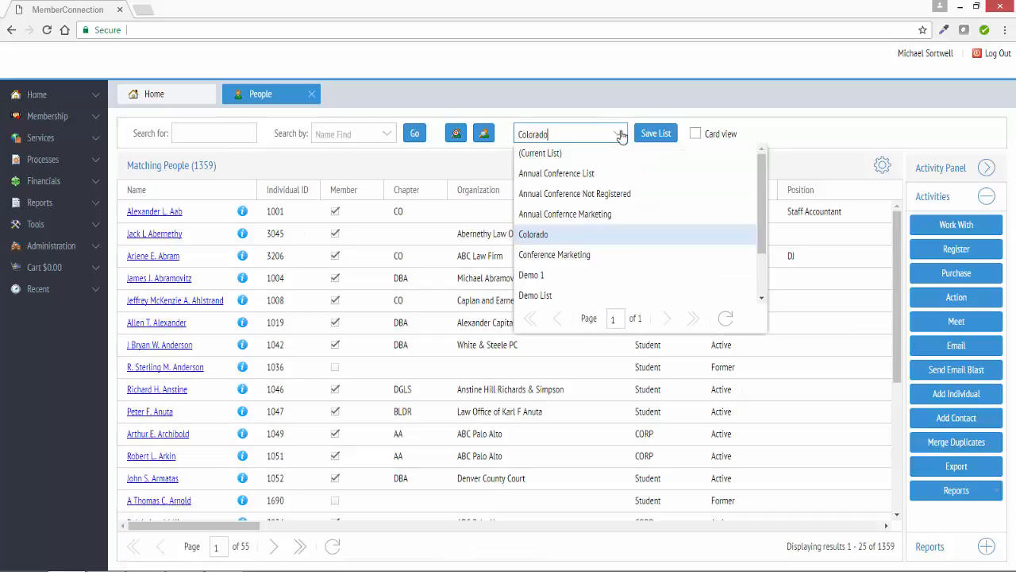
click(628, 255)
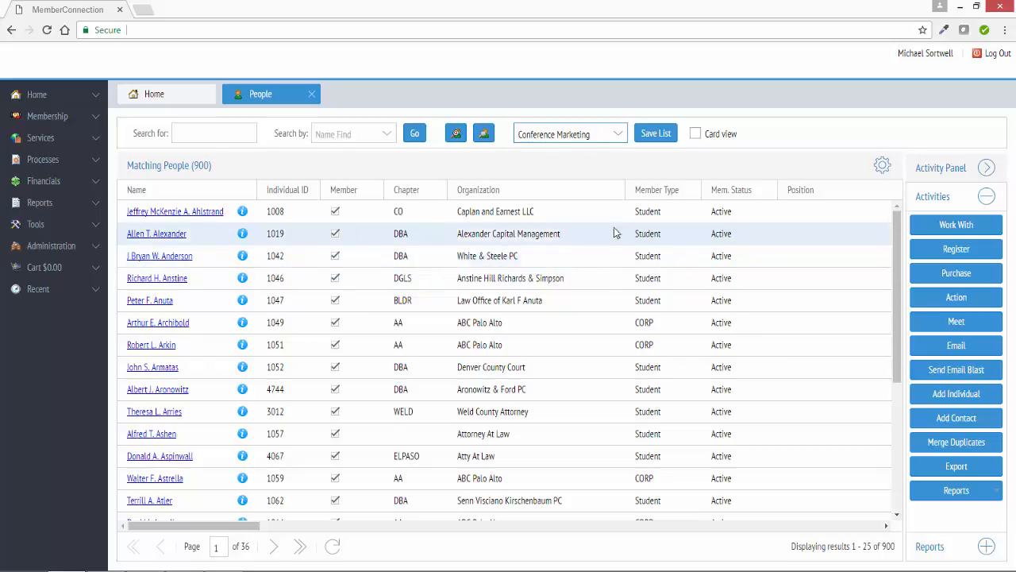
- Start registering the first listed member for the Leading Association Annual Conference (LA-TRENDS) and confirm the badge details
click(611, 216)
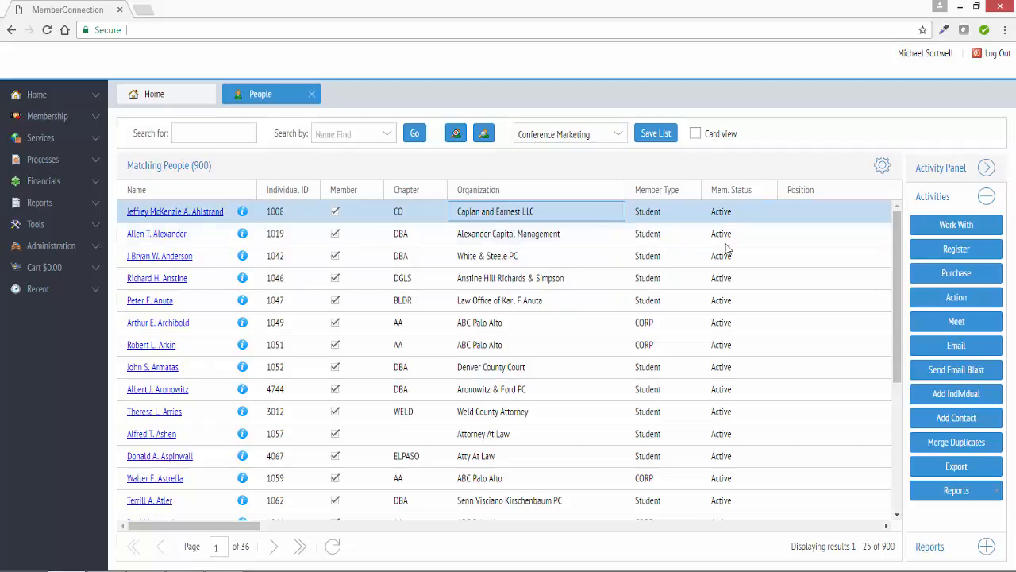
click(941, 251)
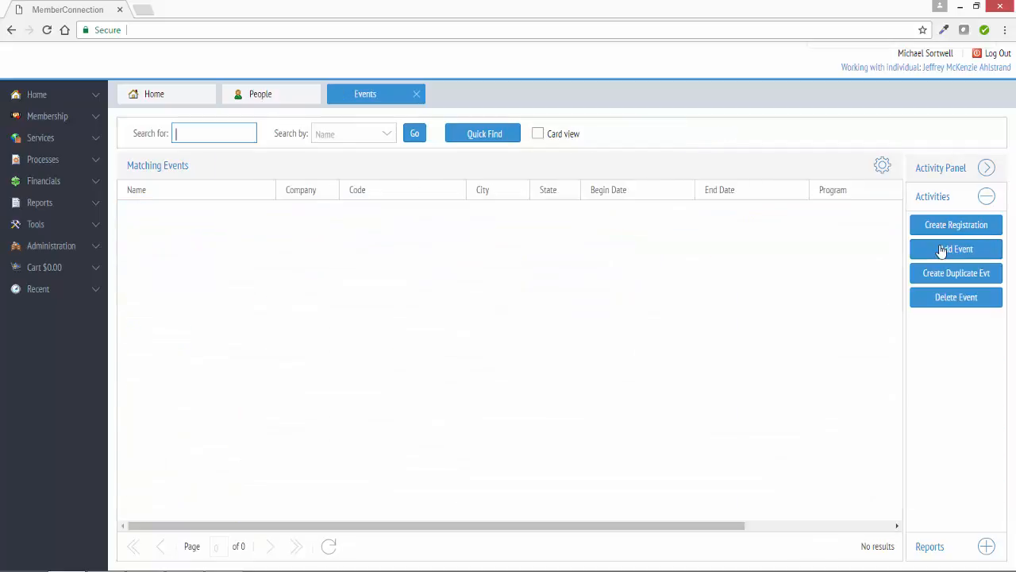
scroll(730, 310, down, 5)
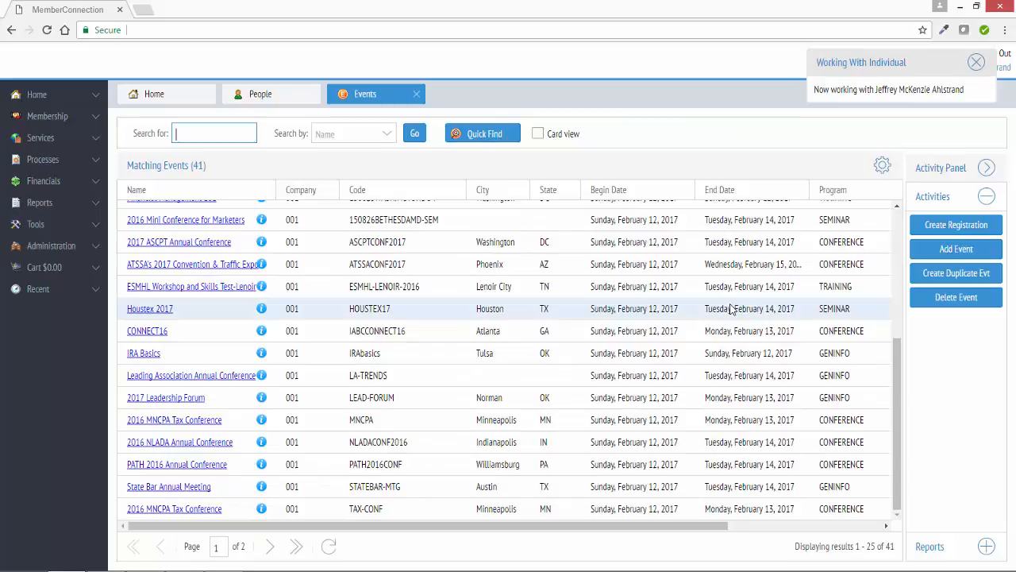
click(584, 381)
click(956, 224)
click(690, 452)
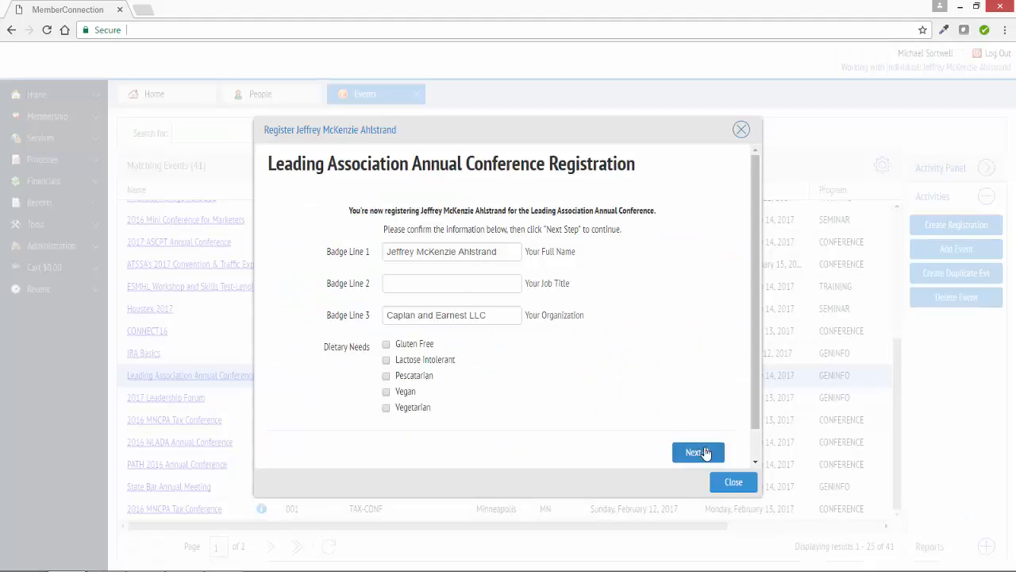
- Step through the conference session schedule to reach the checkout form
click(273, 228)
scroll(718, 456, down, 10)
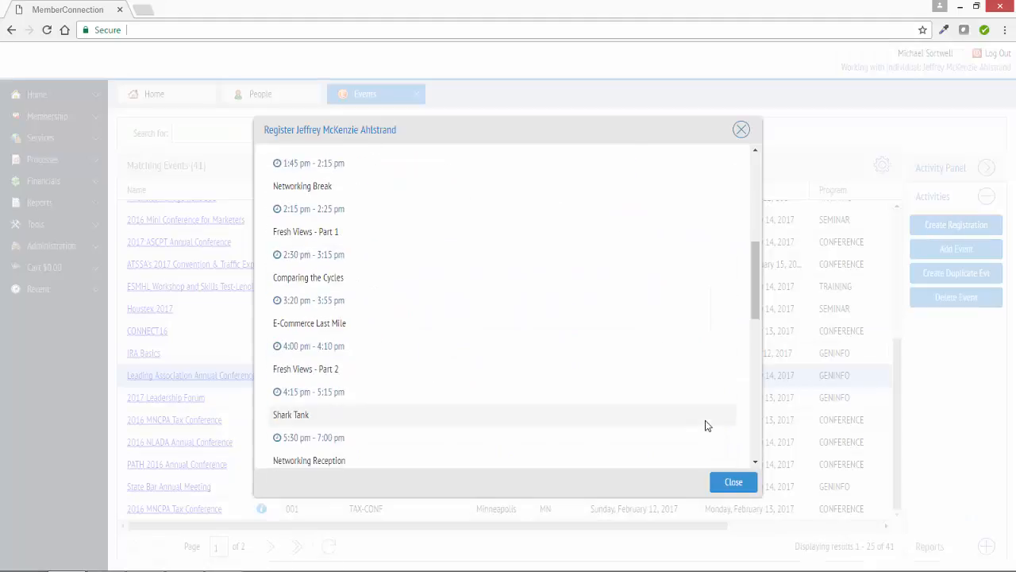
click(690, 422)
click(482, 346)
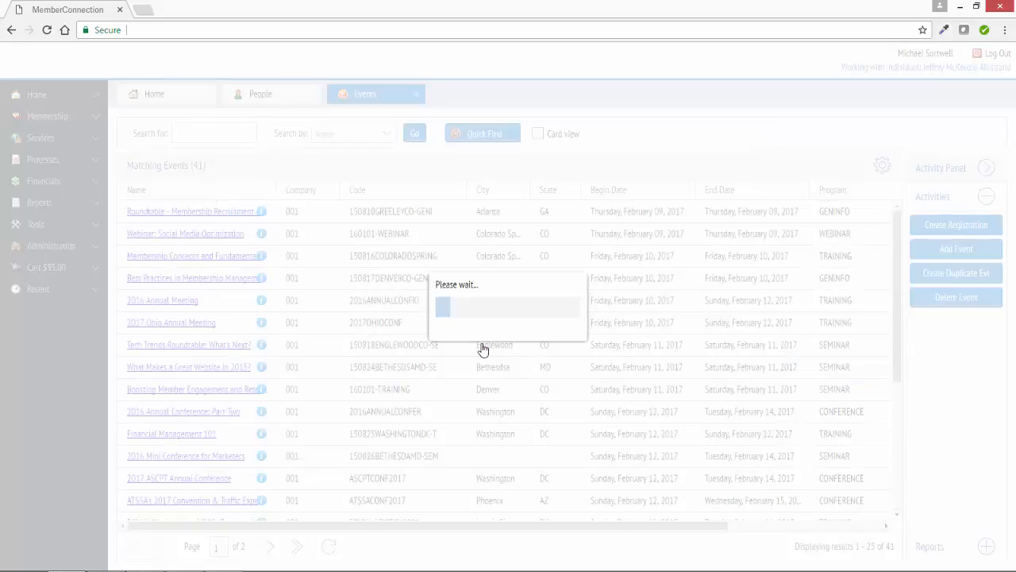
click(694, 159)
click(667, 177)
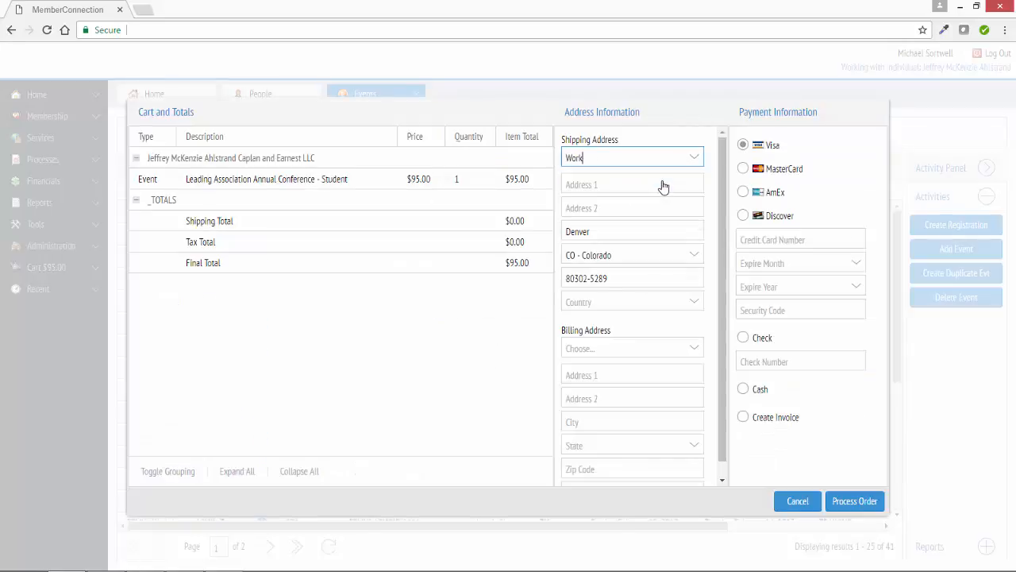
- Enter 123 Street as the shipping Address 1, choose Create Invoice as payment, and process the order
click(662, 185)
text(123 Street)
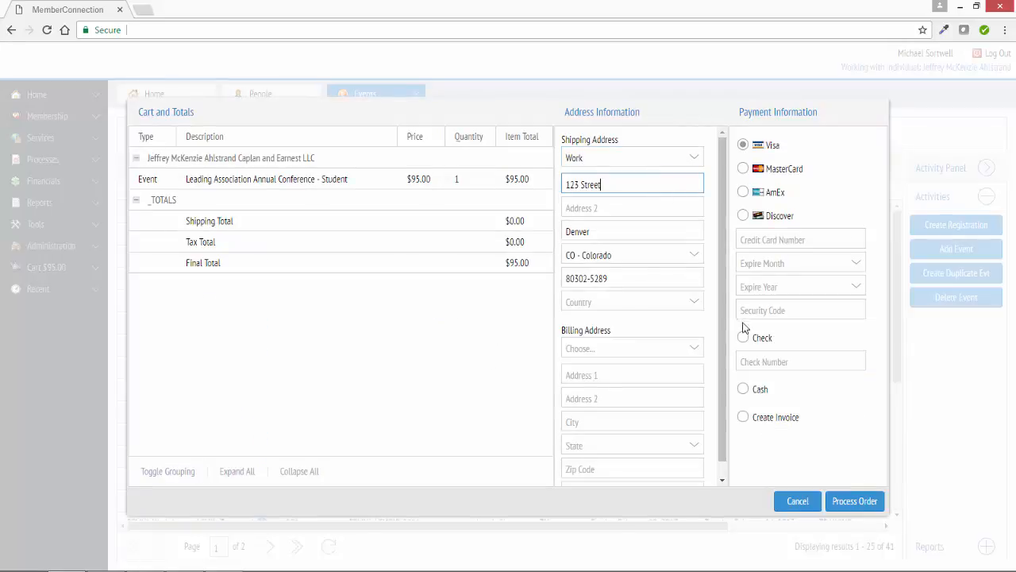
click(743, 417)
click(856, 501)
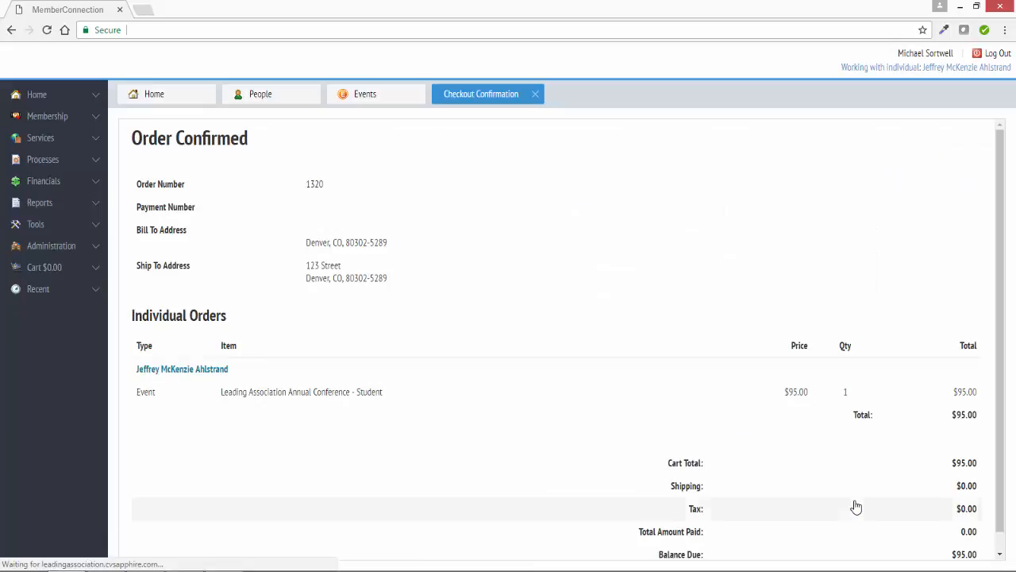
- Return to the People tab and refresh the Conference Marketing list results
click(280, 105)
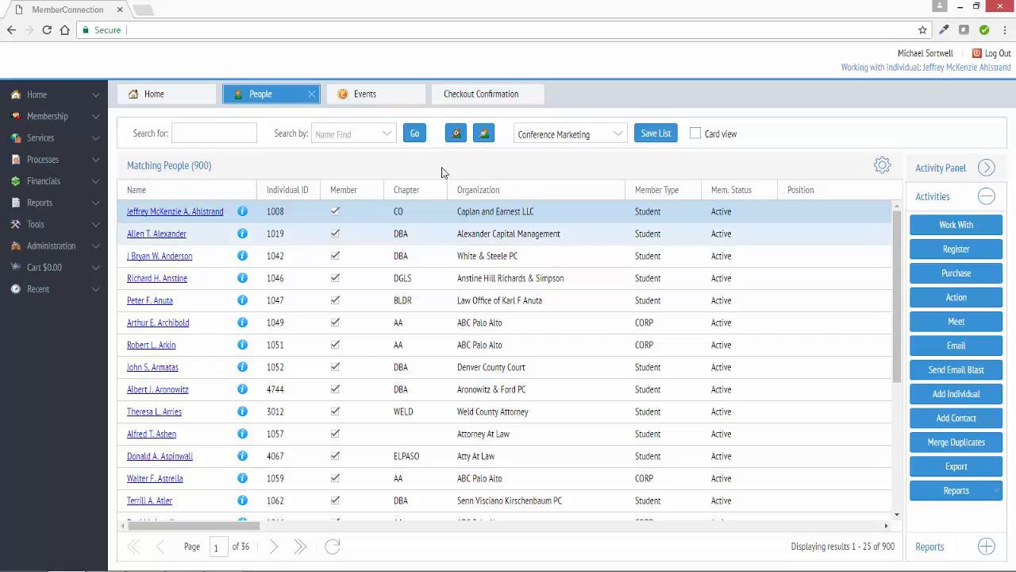
click(620, 135)
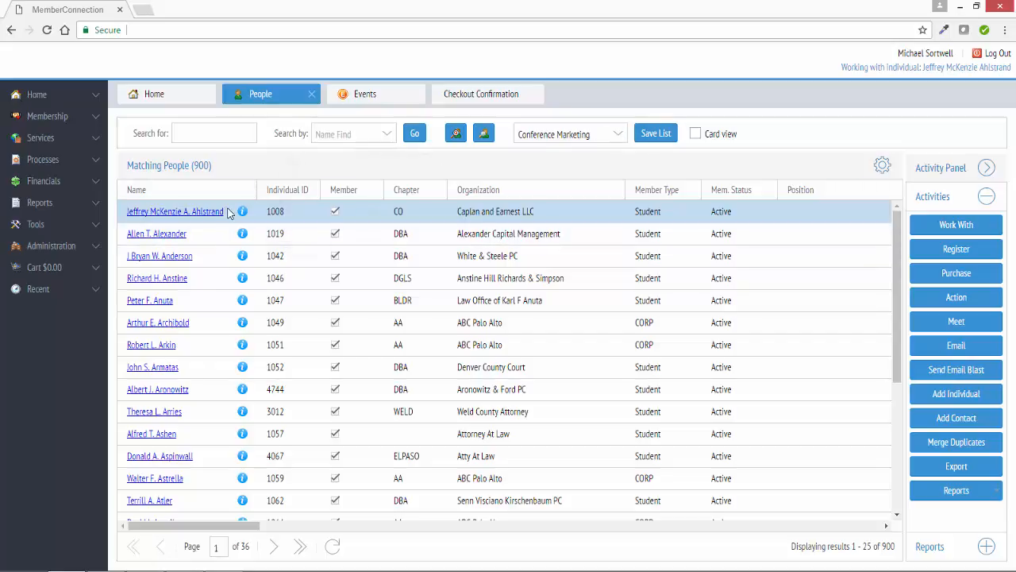
click(334, 546)
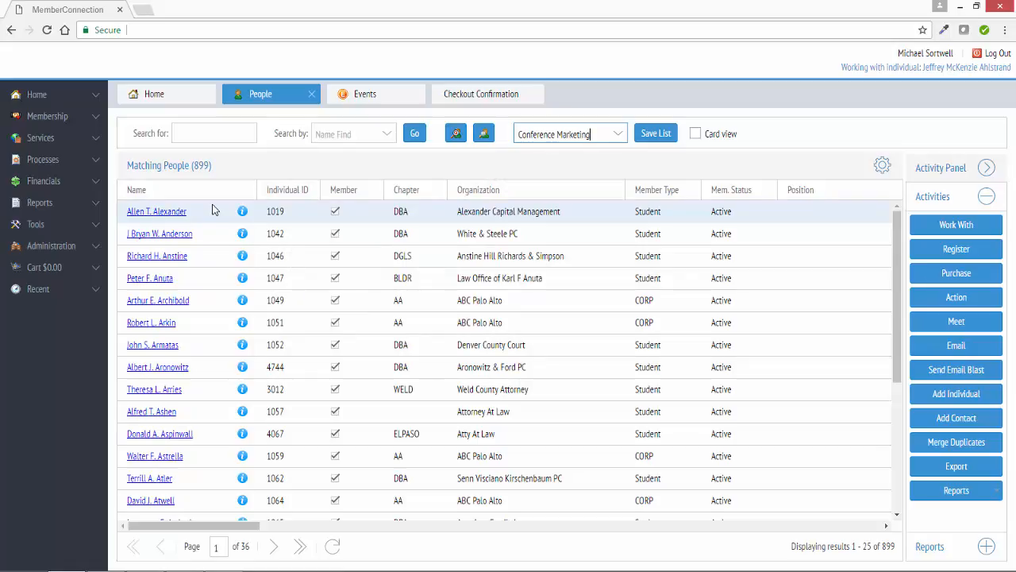
- Open the Organizations search and launch Power Search
click(79, 116)
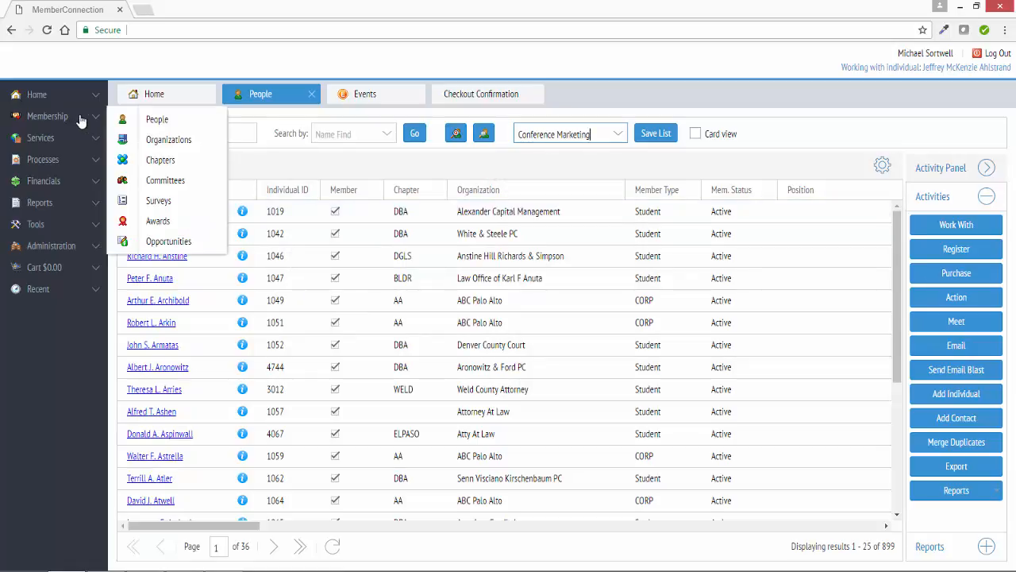
click(181, 146)
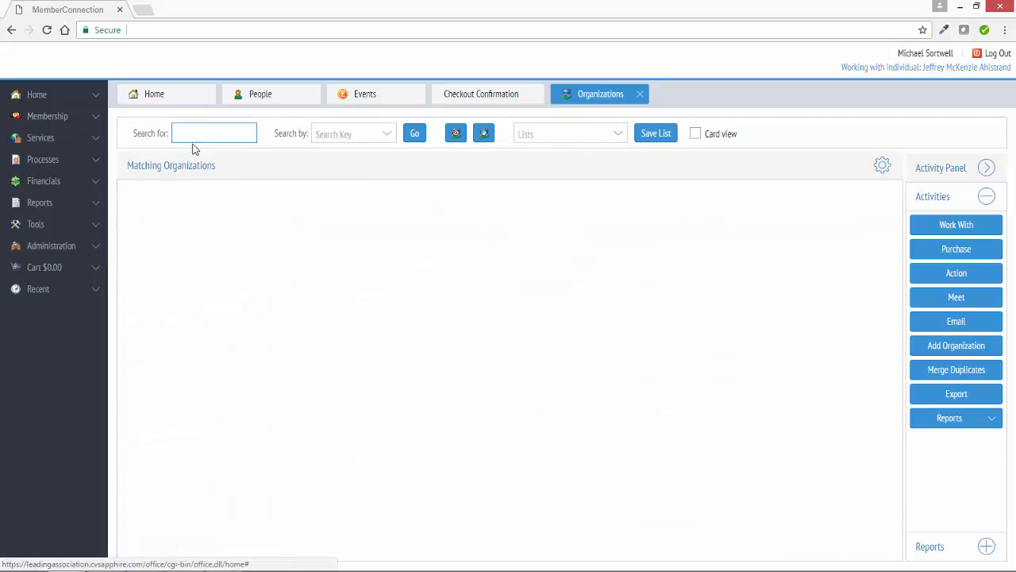
click(483, 135)
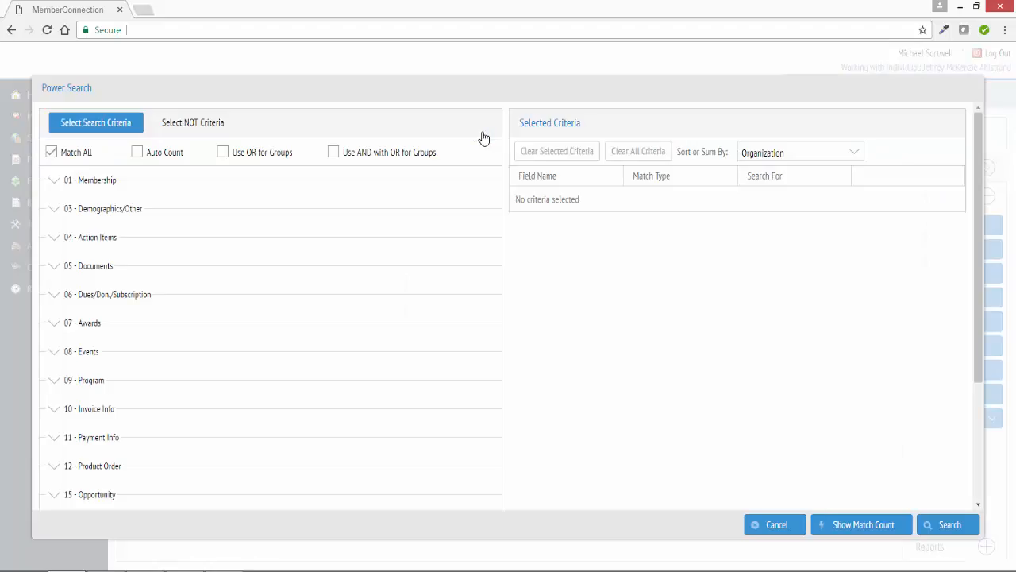